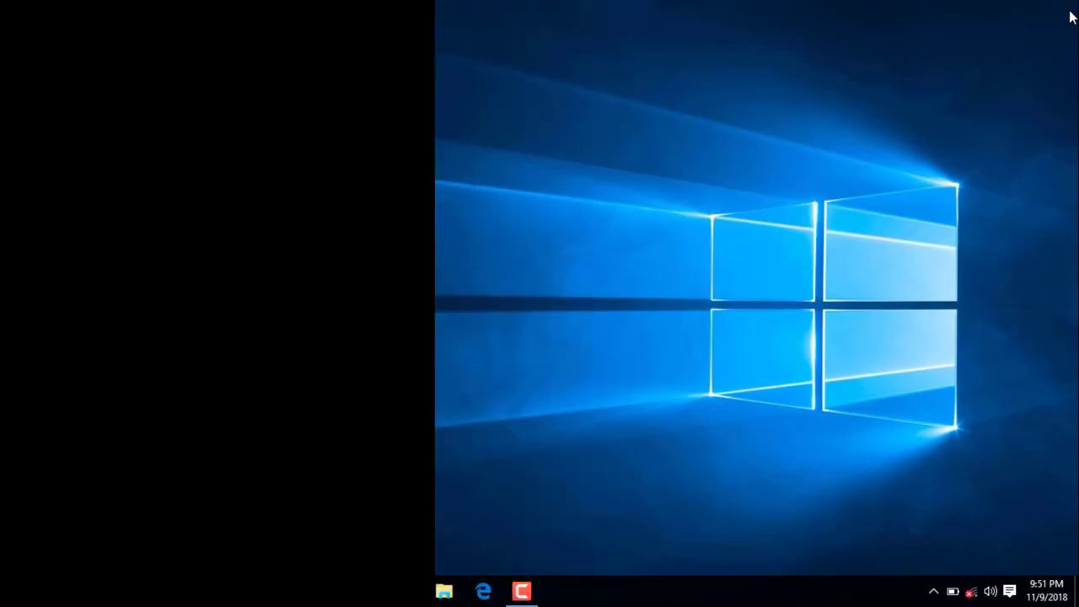
# Refresh the desktop a few times and briefly check the drives in This PC.
pyautogui.rightClick(482, 92)
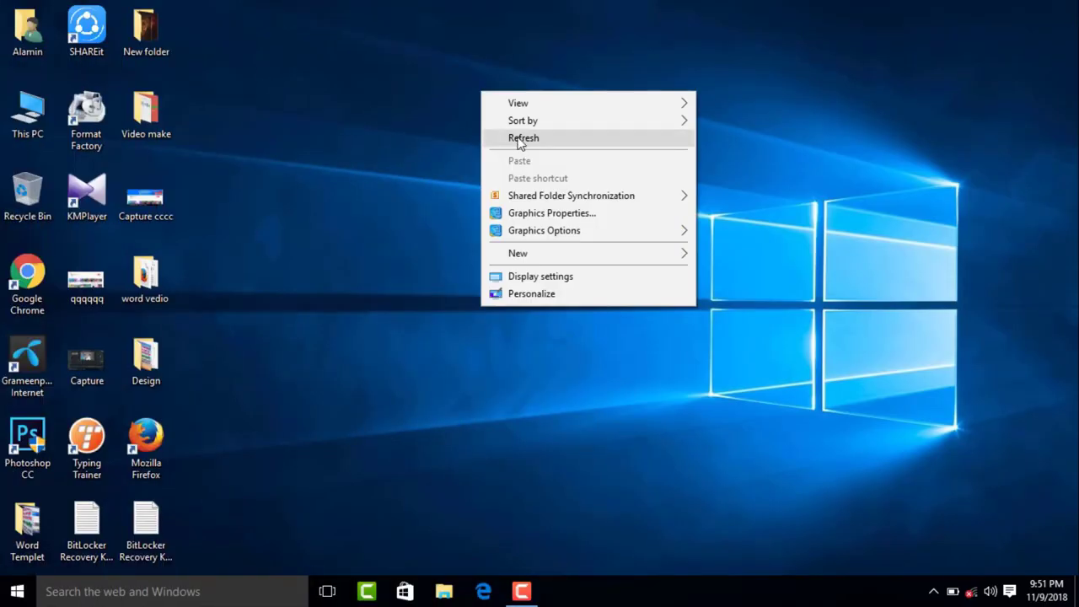
pyautogui.rightClick(449, 77)
pyautogui.click(466, 123)
pyautogui.rightClick(401, 72)
pyautogui.click(436, 119)
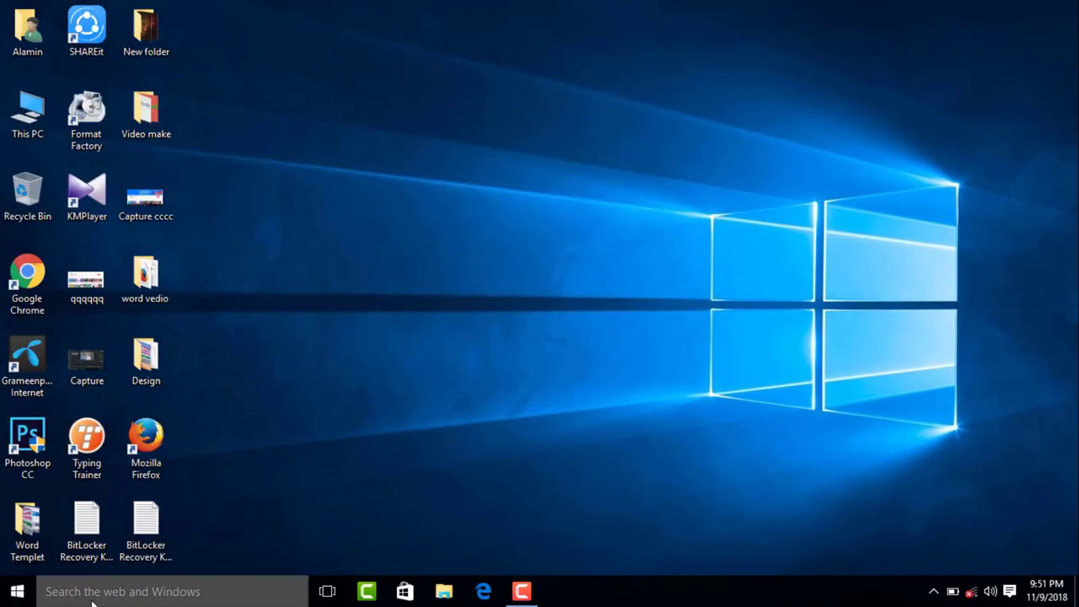
pyautogui.doubleClick(27, 114)
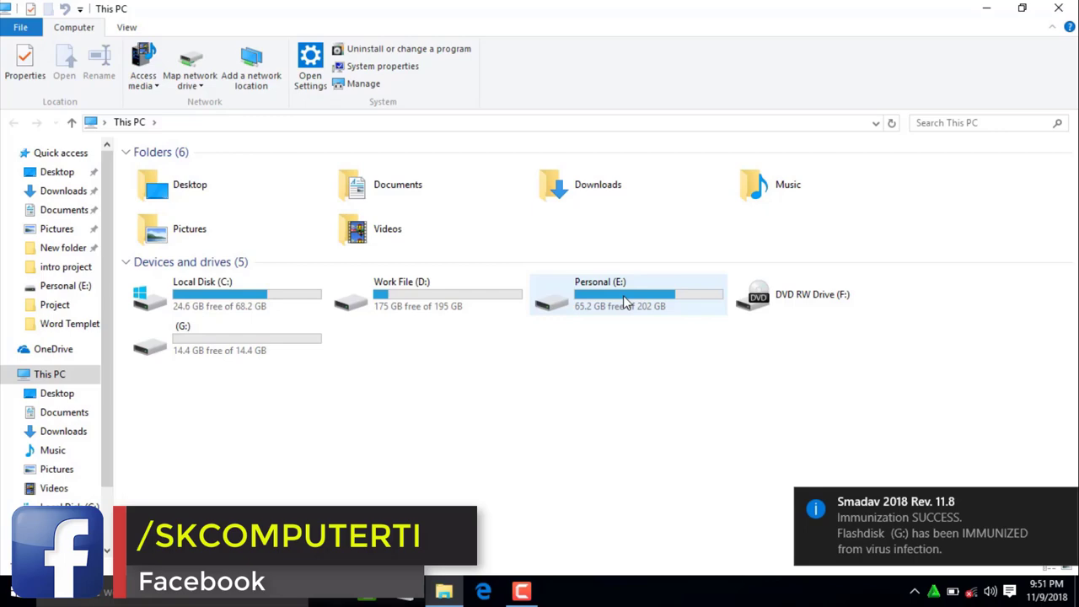
pyautogui.click(1059, 8)
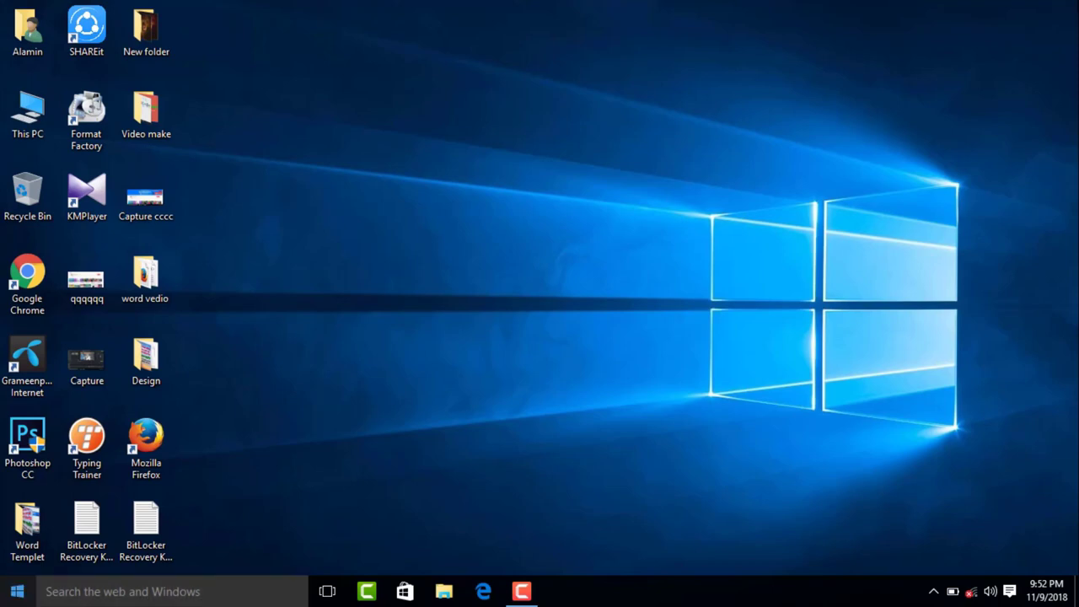
# Open Control Panel from the Start right-click menu and go to System and Security.
pyautogui.rightClick(16, 591)
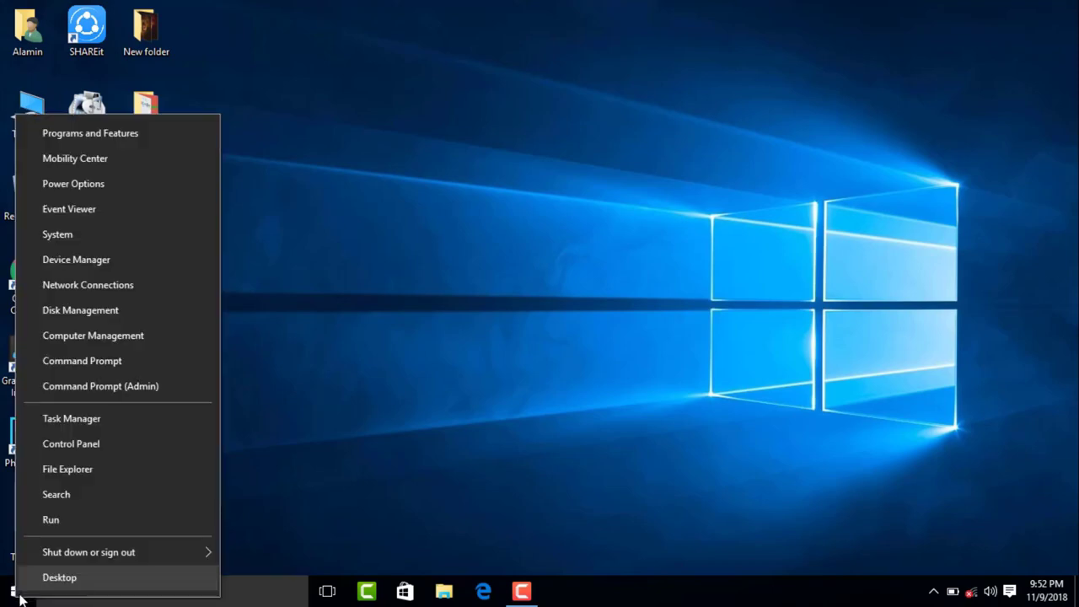
pyautogui.click(80, 444)
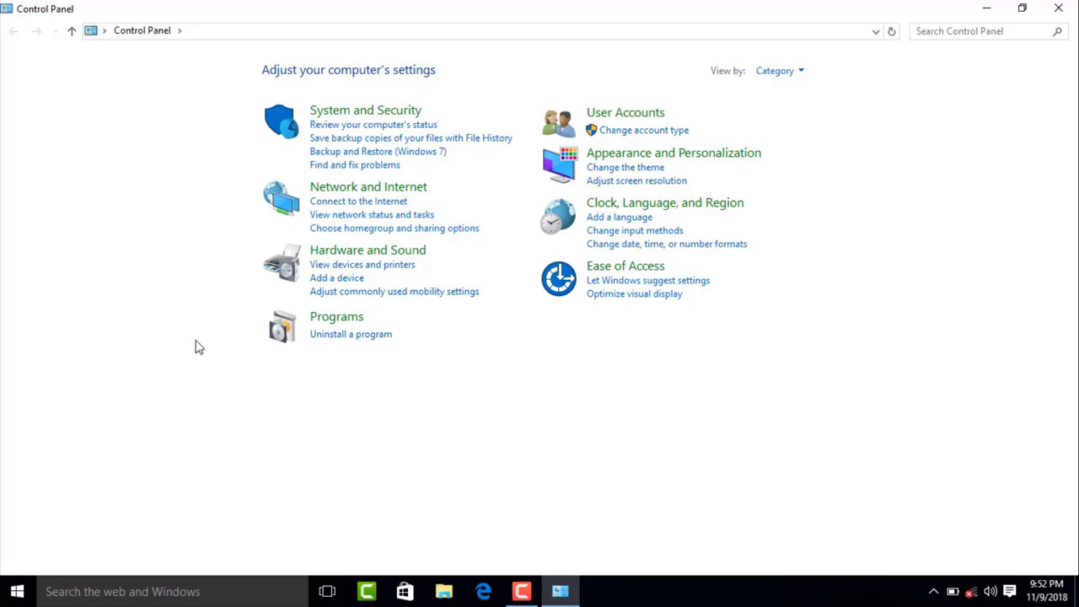
pyautogui.click(355, 113)
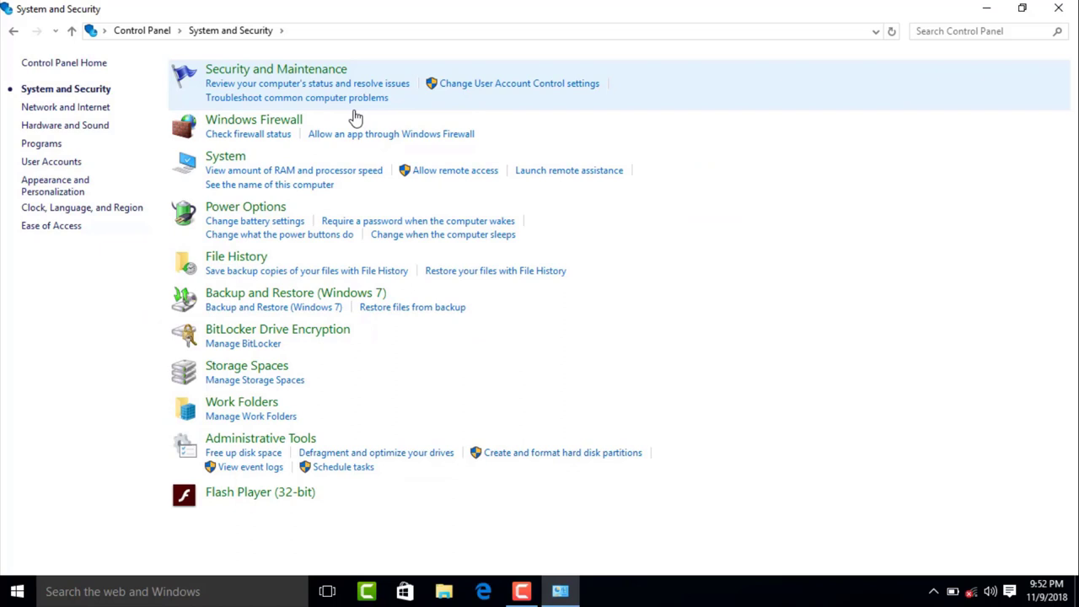
# Open BitLocker Drive Encryption, expand removable drive G:, and turn on BitLocker for it.
pyautogui.click(291, 338)
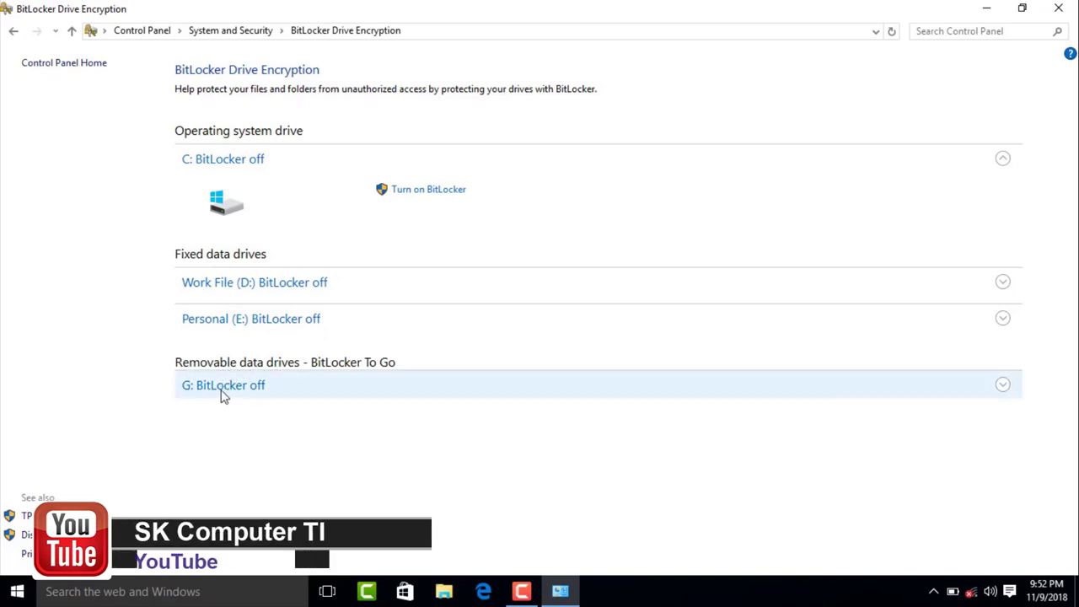
pyautogui.click(252, 389)
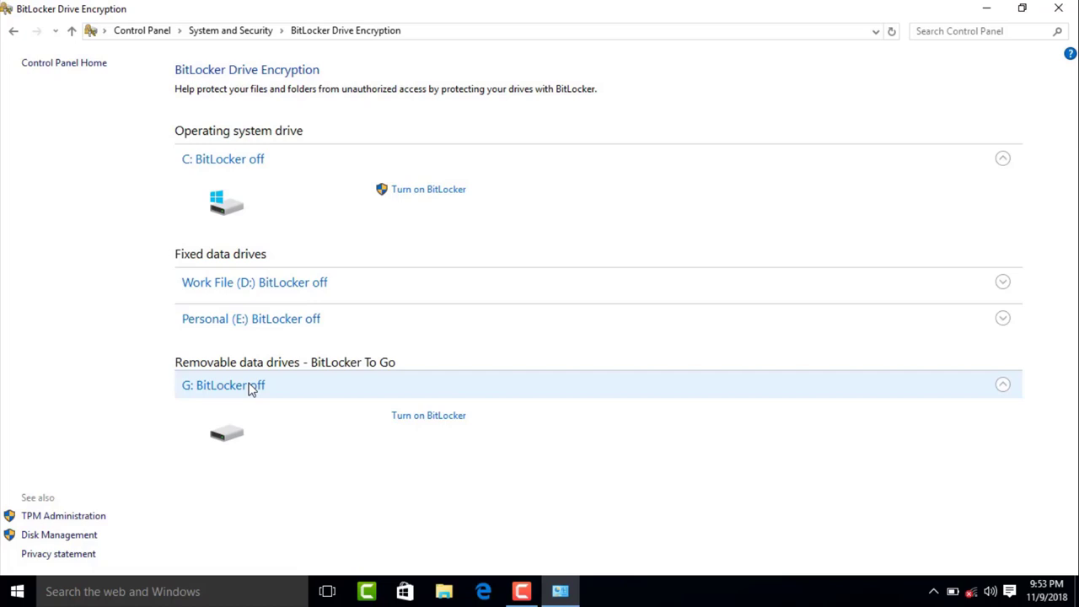
pyautogui.click(413, 419)
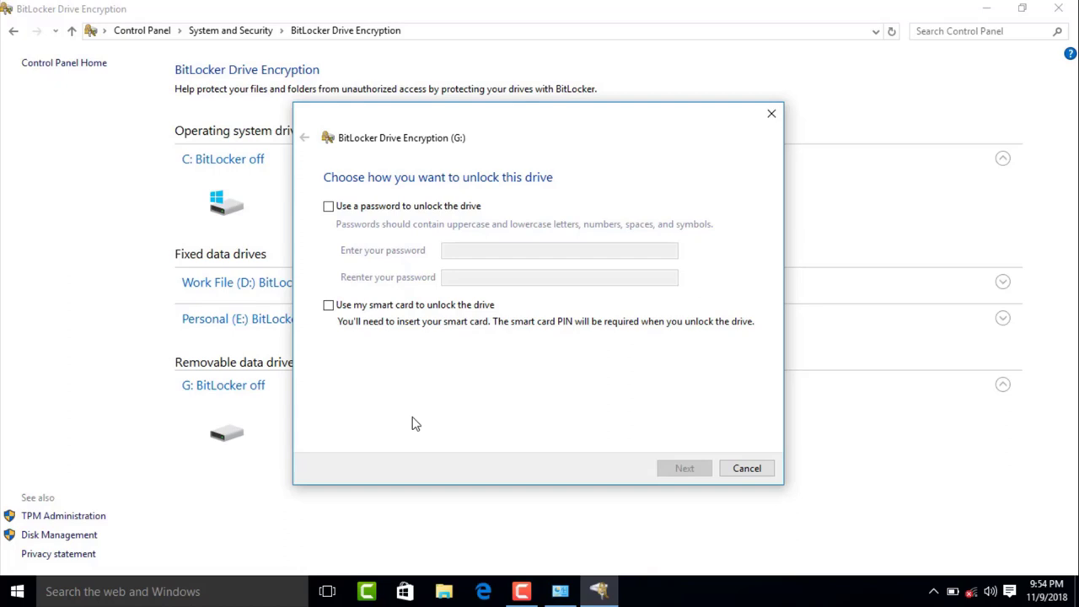
# Choose password unlock for drive G:, enter and confirm the password, and continue.
pyautogui.click(328, 209)
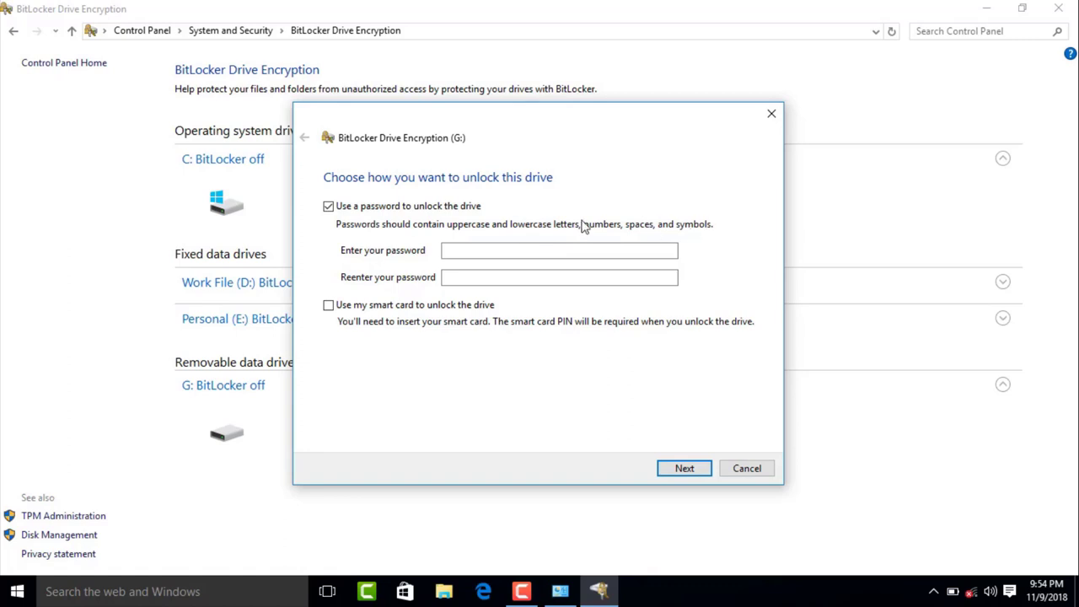
pyautogui.click(455, 249)
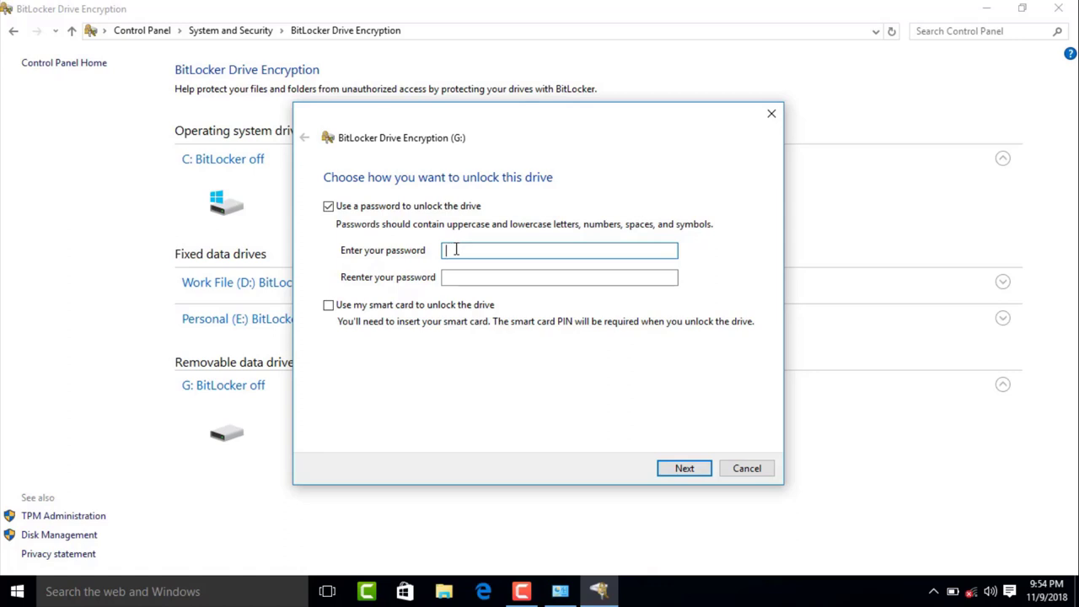
pyautogui.write('•••••••••••')
pyautogui.click(467, 277)
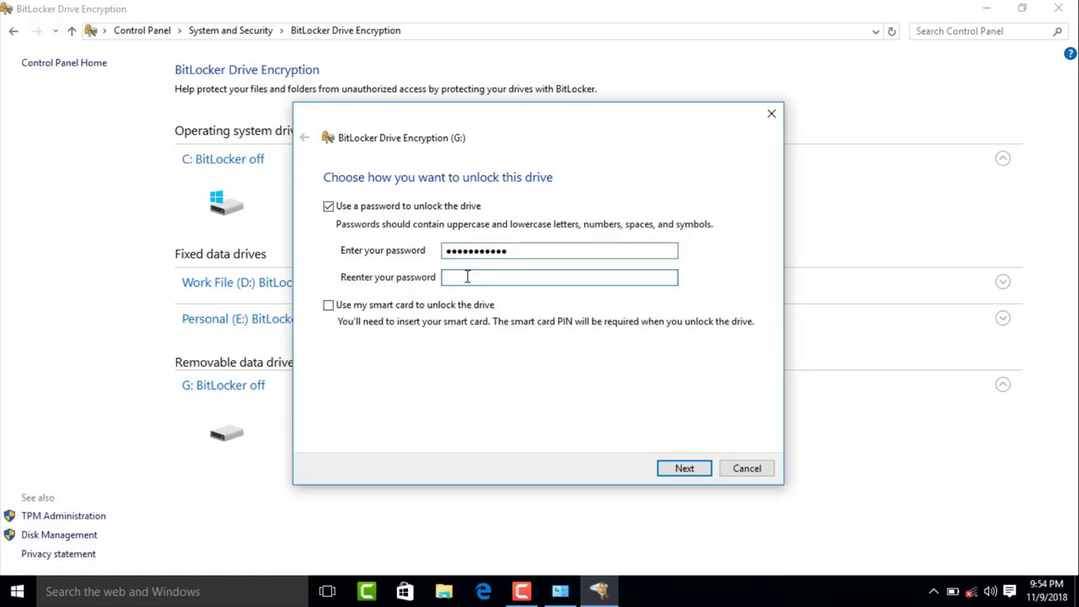
pyautogui.write('••••••')
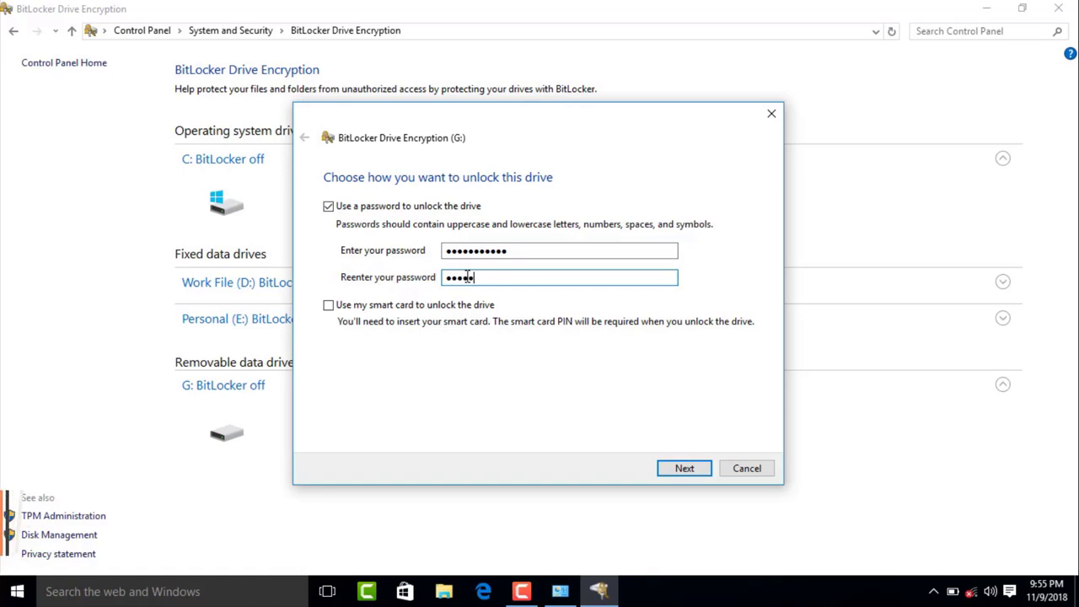
pyautogui.write('•••••')
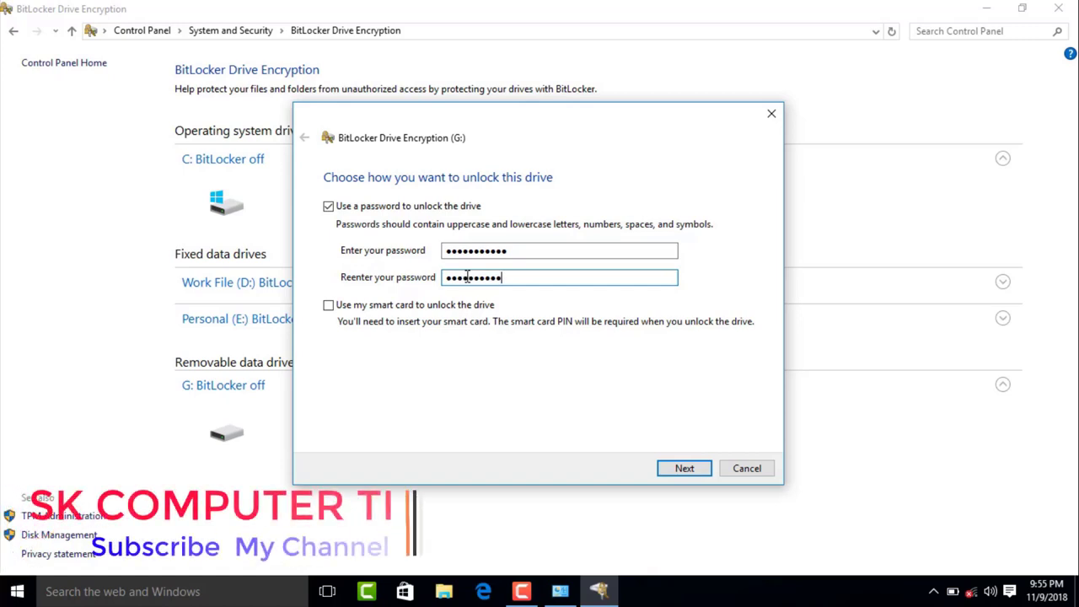
pyautogui.click(681, 469)
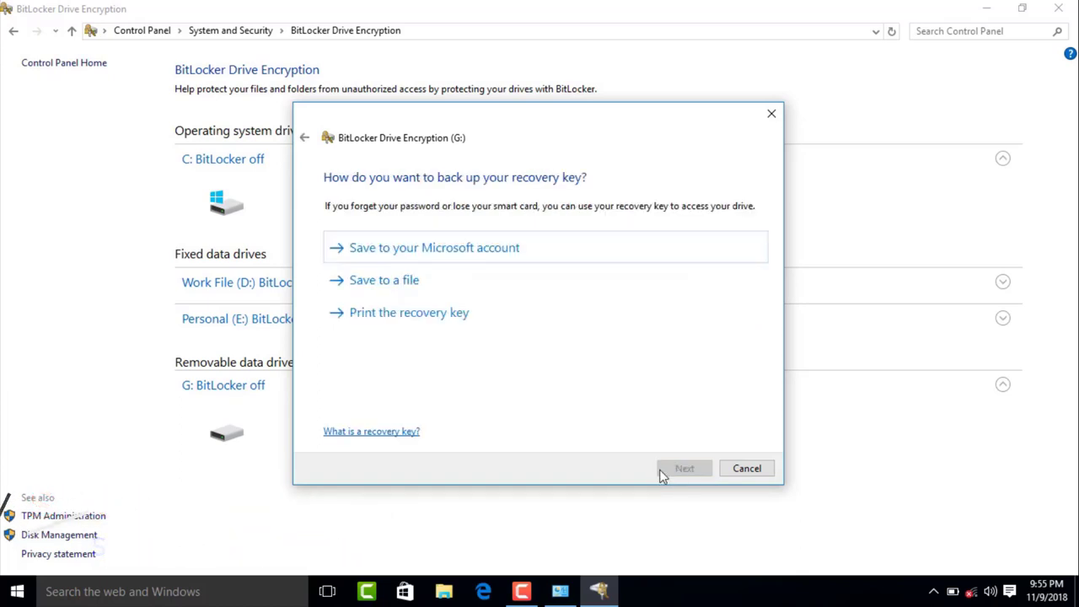
# Save drive G:'s recovery key as a text file on the Desktop.
pyautogui.click(365, 289)
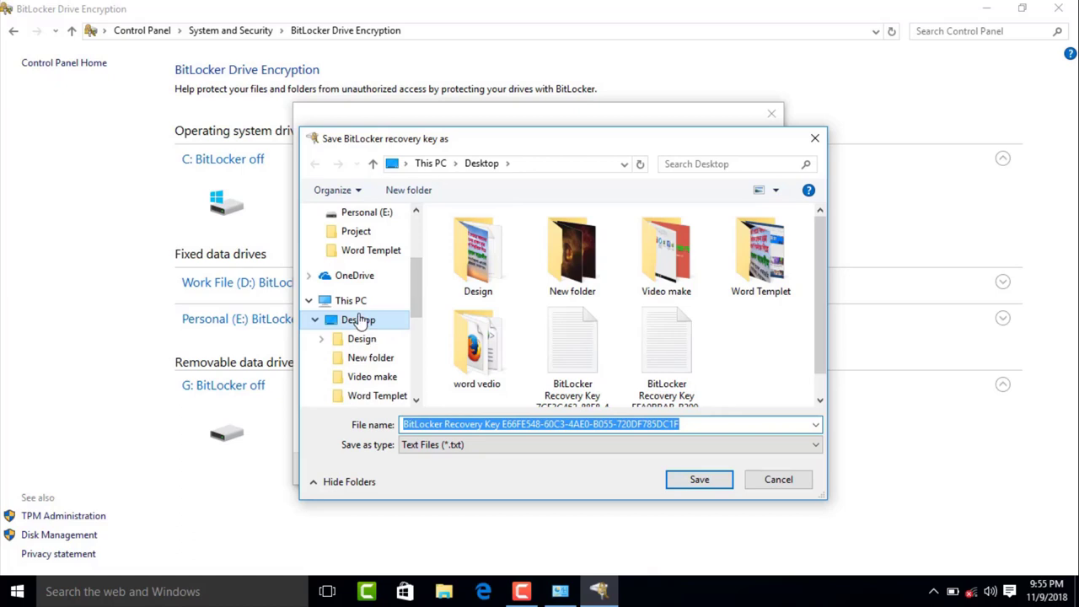
pyautogui.click(357, 319)
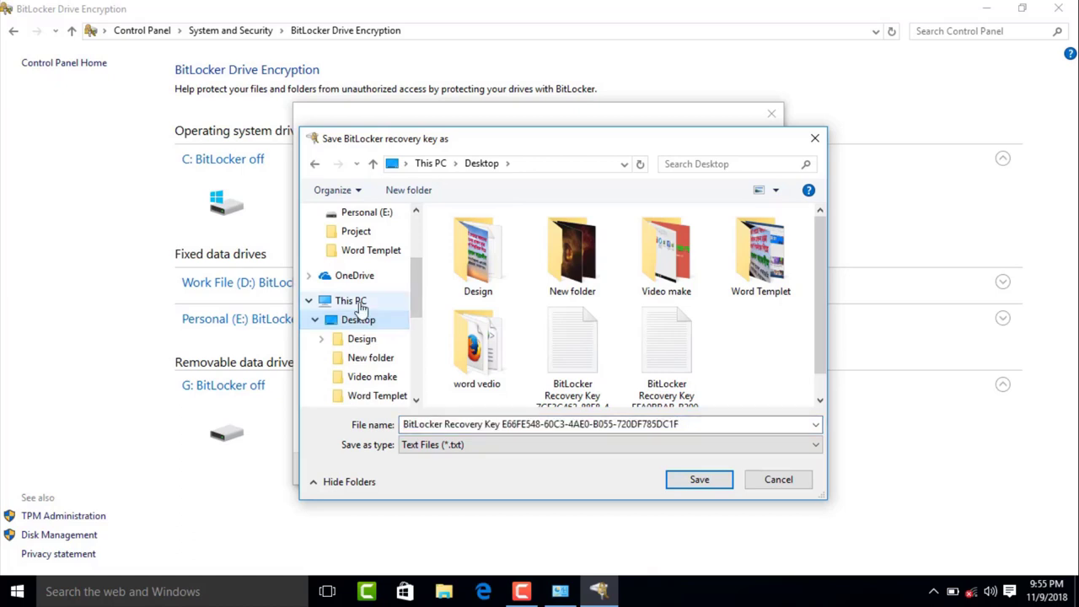
pyautogui.click(710, 486)
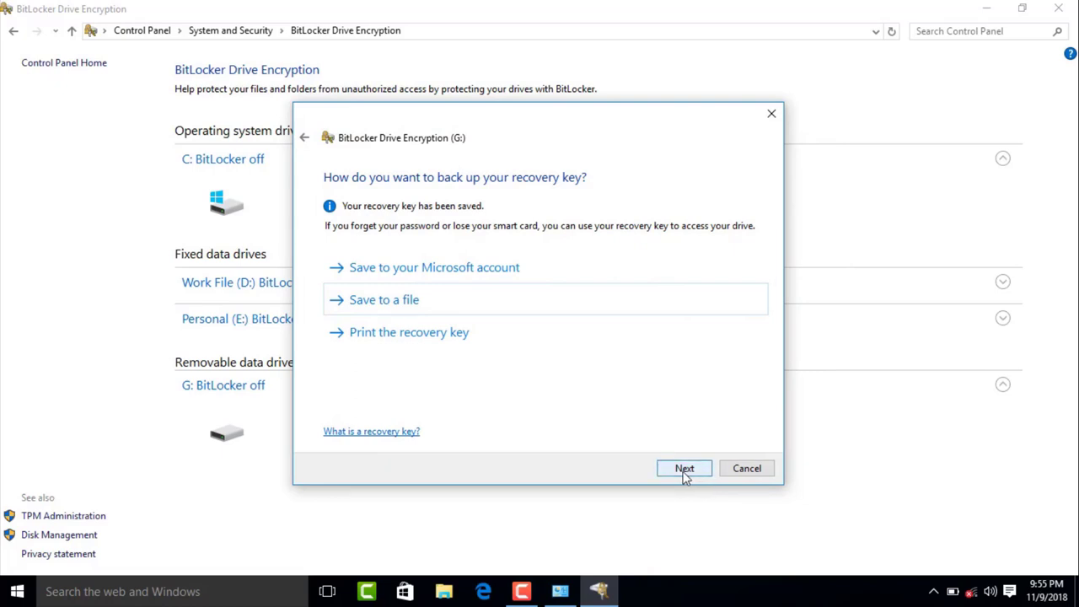
# Keep used-space-only encryption, choose Compatible mode, and start encrypting drive G:.
pyautogui.click(684, 472)
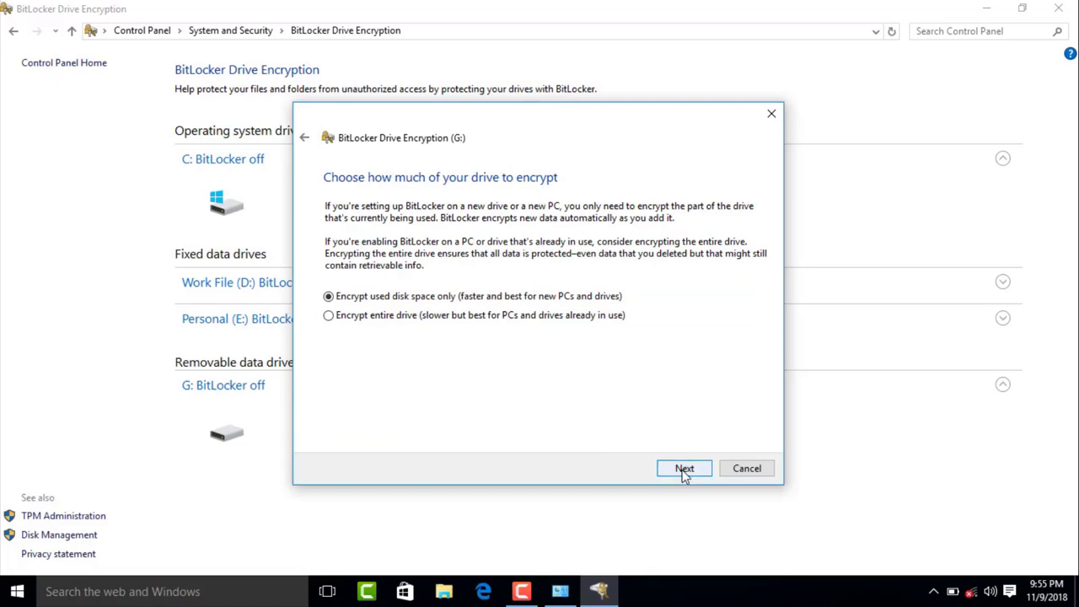
pyautogui.click(684, 472)
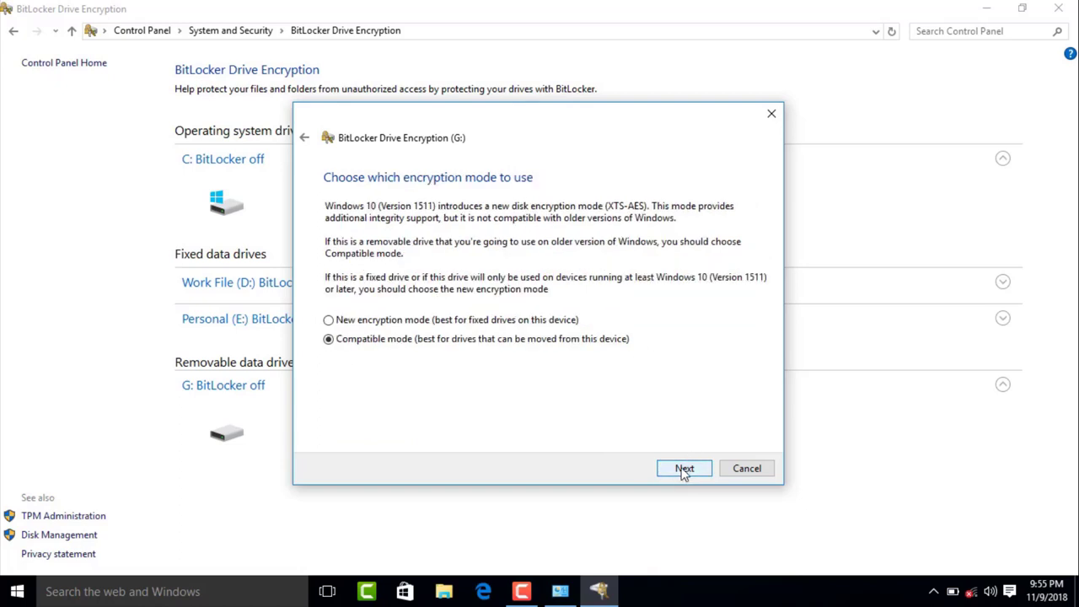
pyautogui.click(328, 340)
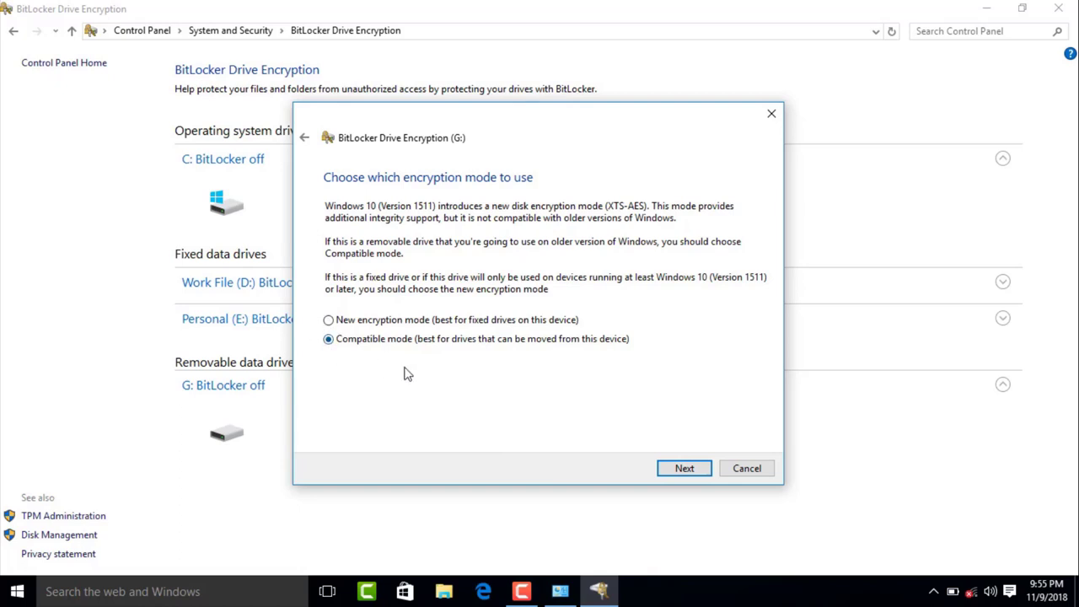
pyautogui.click(684, 469)
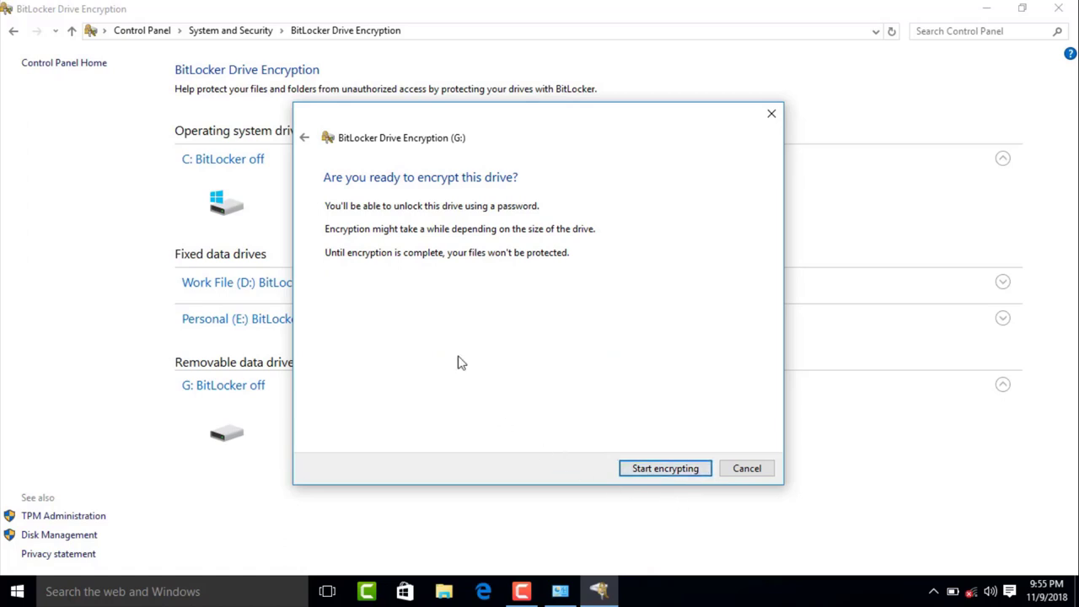
pyautogui.click(666, 469)
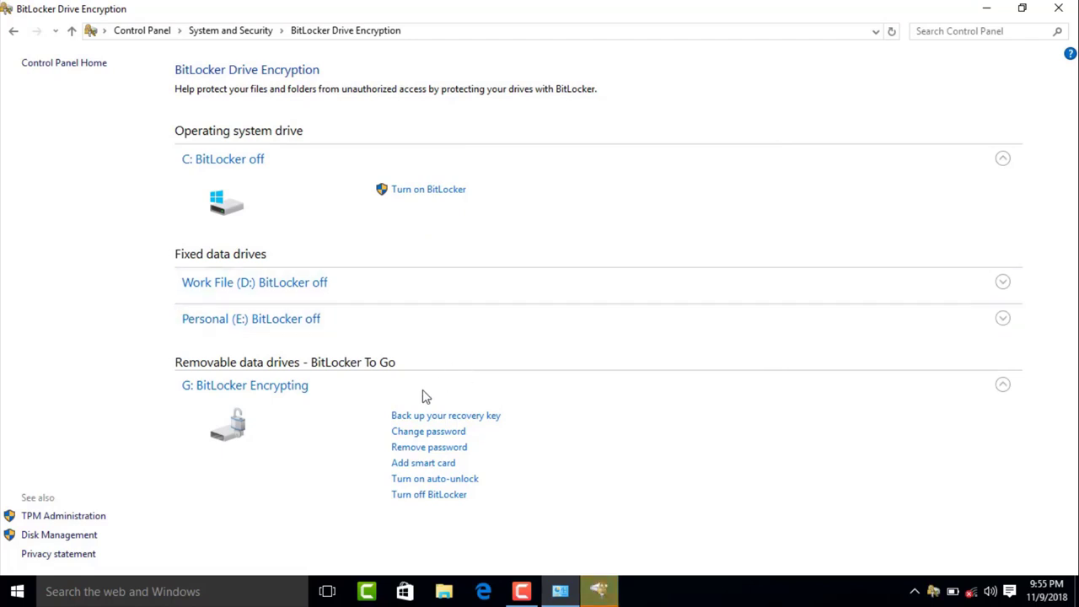
# Confirm encryption of G: completed, close BitLocker, and open This PC from the desktop.
pyautogui.click(598, 589)
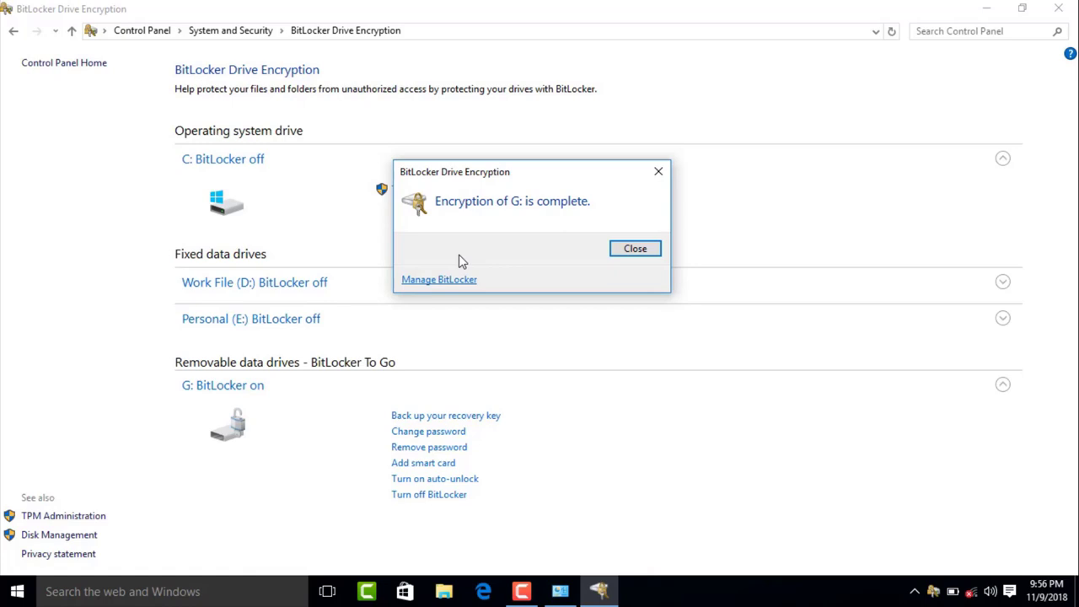
pyautogui.click(658, 171)
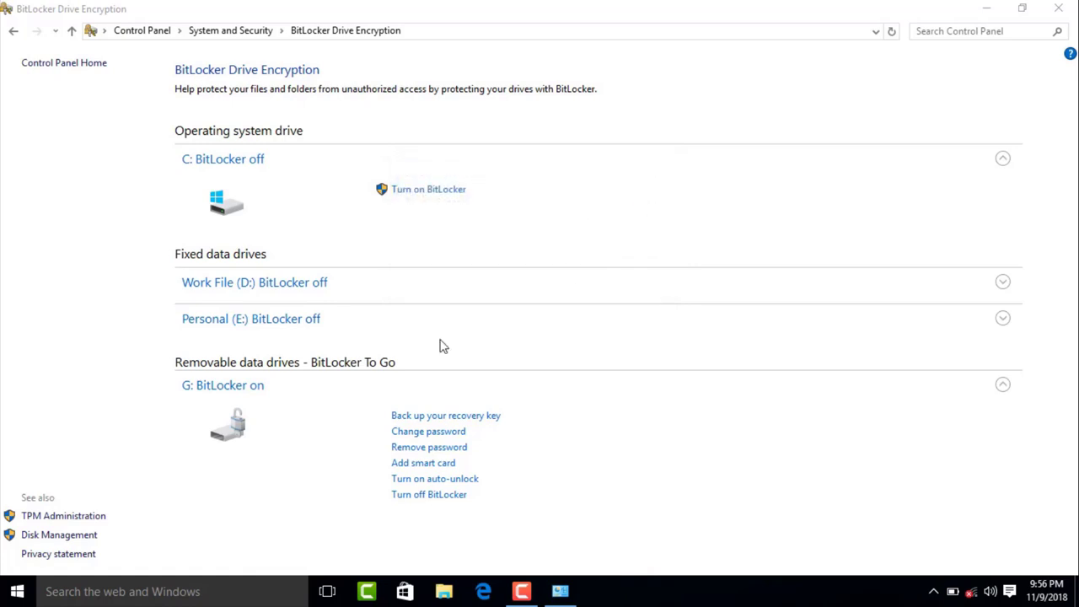
pyautogui.click(1059, 9)
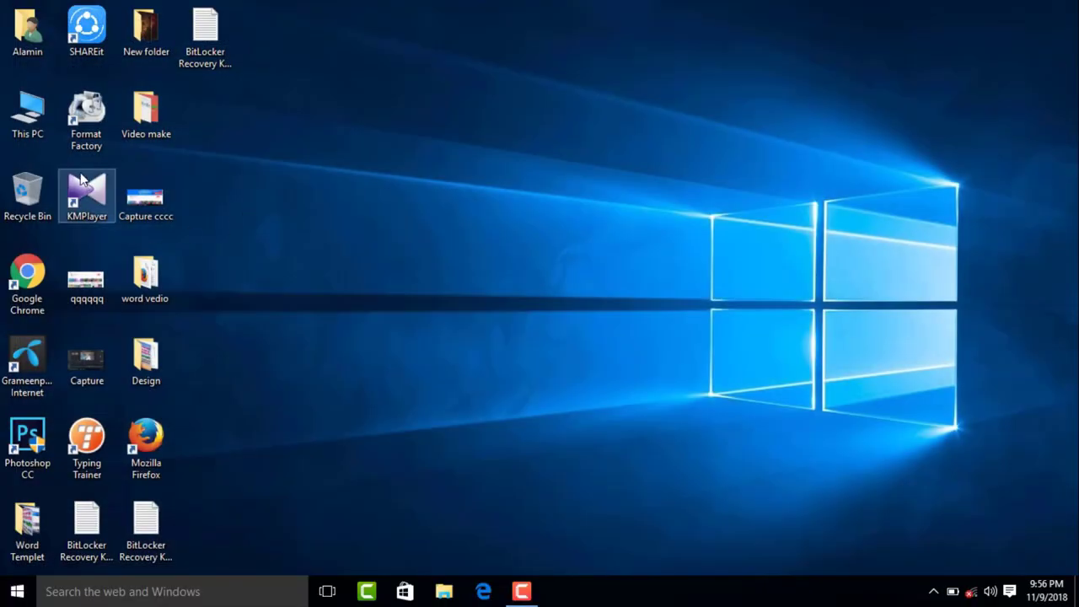
pyautogui.rightClick(33, 116)
pyautogui.click(52, 128)
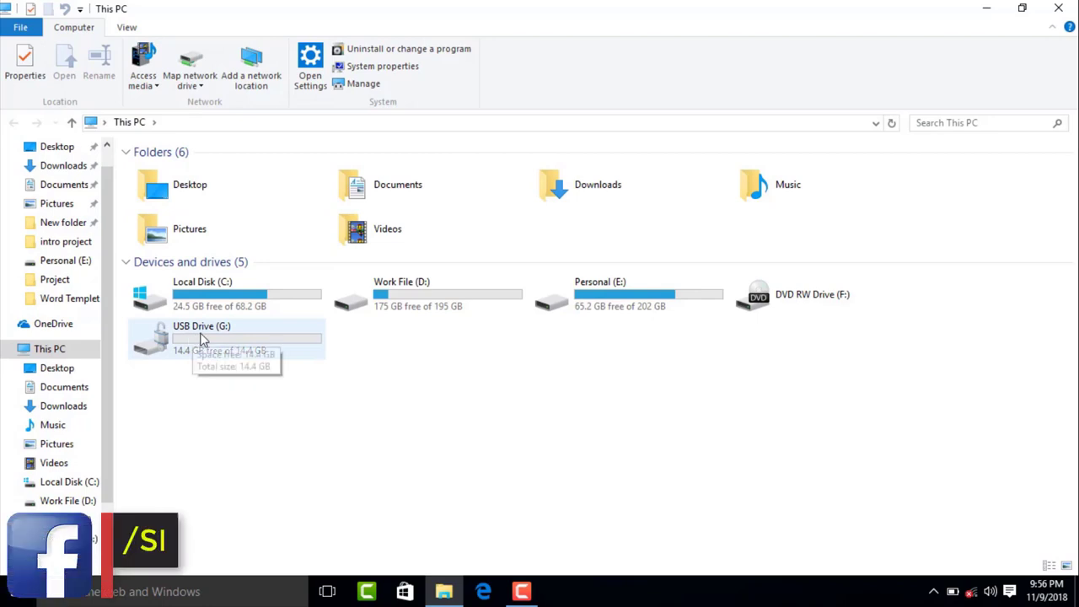
# Unlock drive G: through its Unlock Drive option by entering the BitLocker password.
pyautogui.click(171, 342)
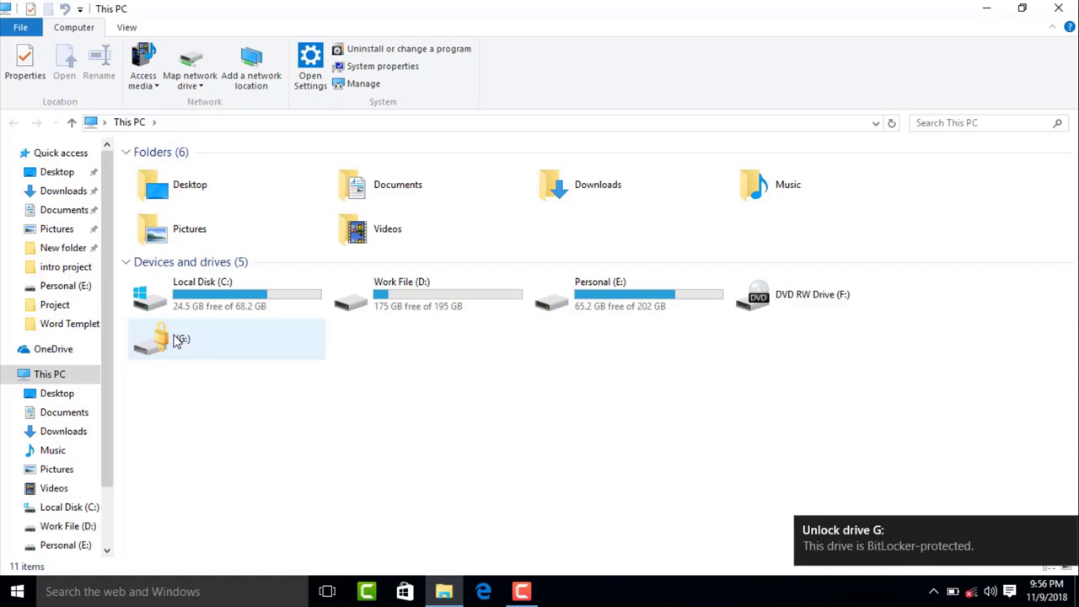
pyautogui.click(177, 339)
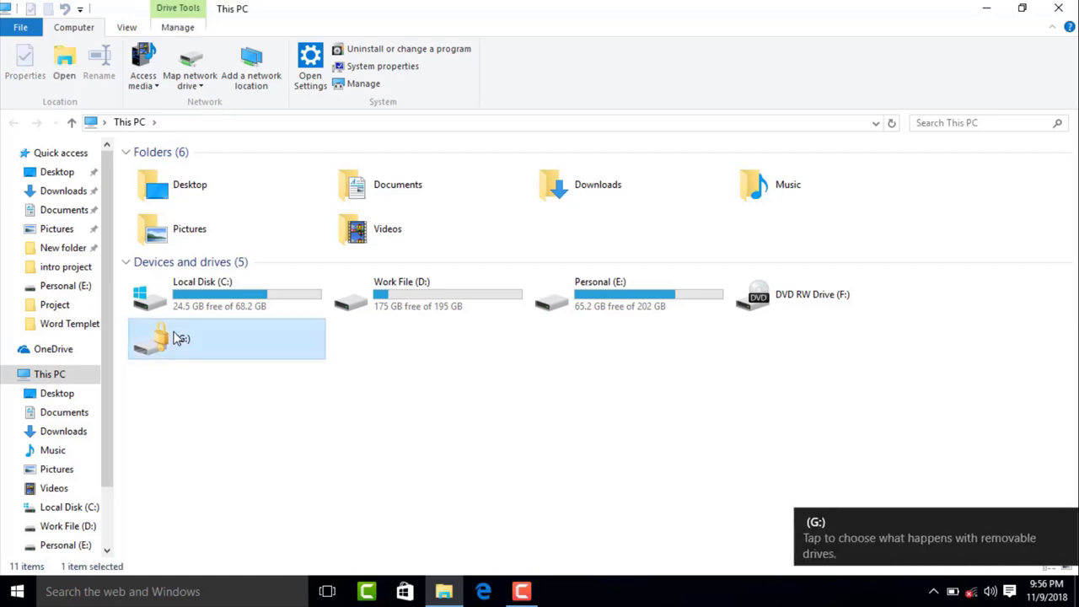
pyautogui.rightClick(167, 345)
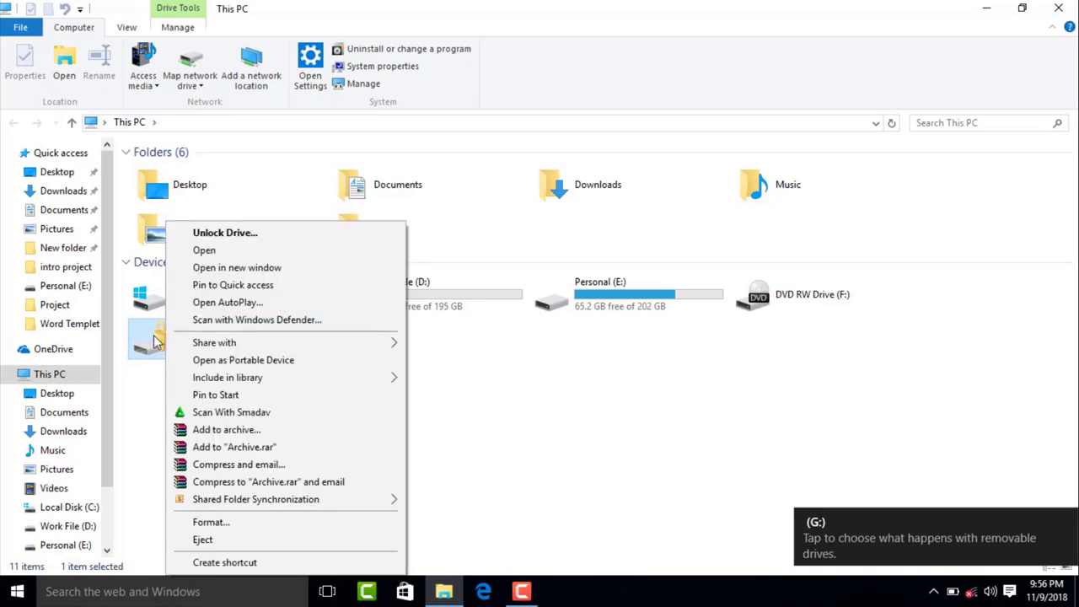
pyautogui.click(224, 234)
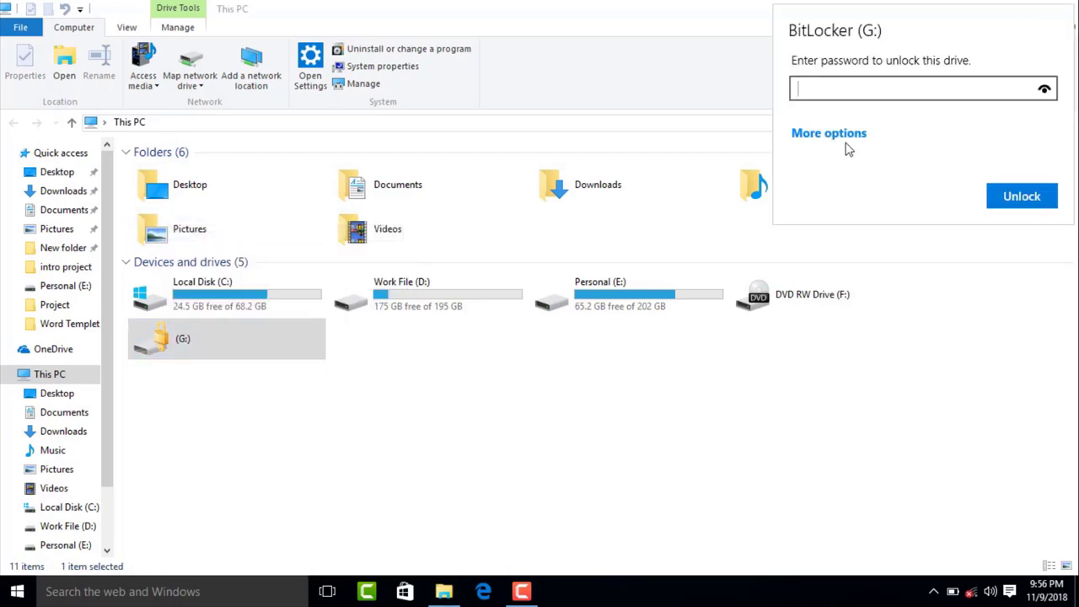
pyautogui.write('•••••••••••')
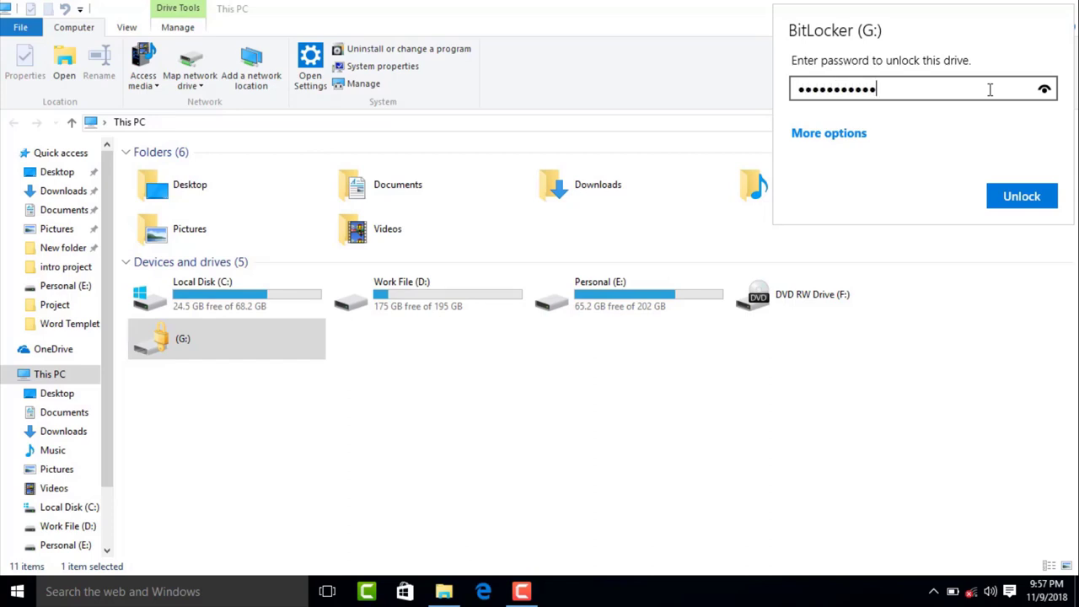
pyautogui.click(1022, 199)
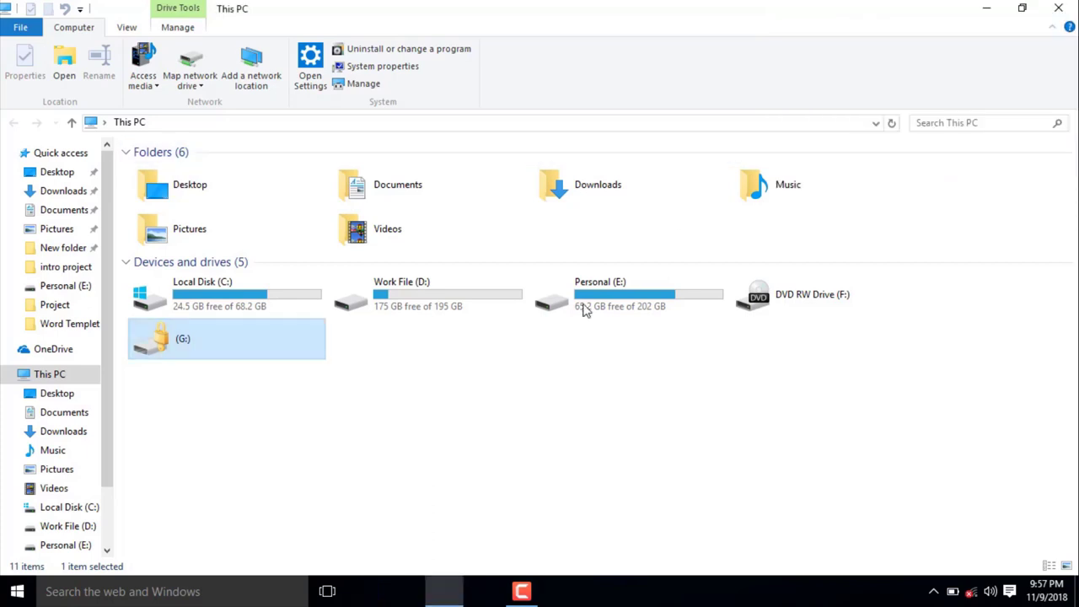
# Open drive G: to confirm it is empty, then show and refresh the desktop.
pyautogui.rightClick(206, 352)
pyautogui.click(232, 187)
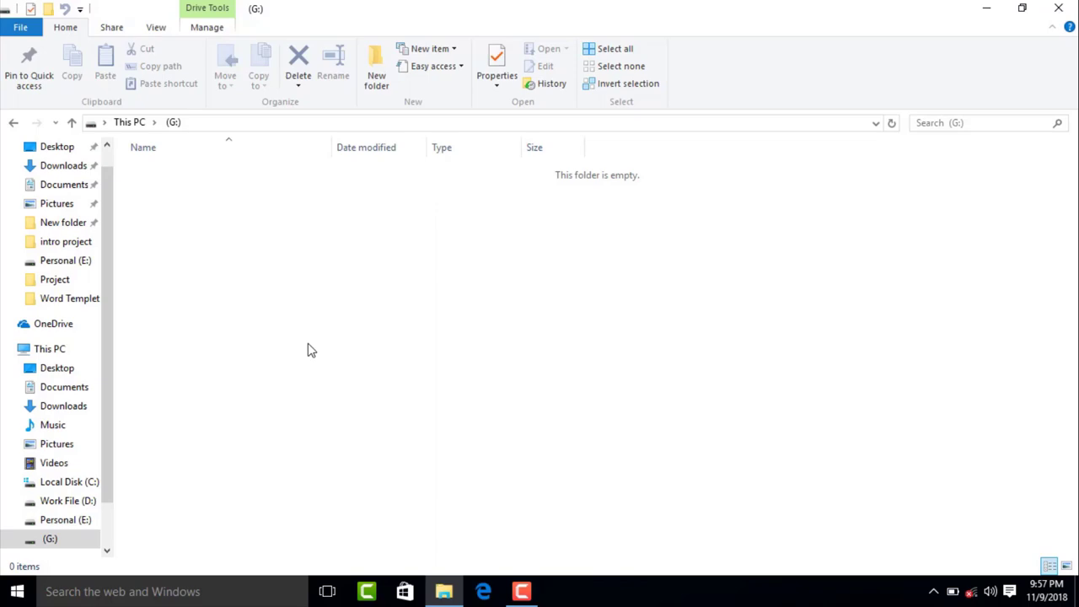
pyautogui.press('super+d')
pyautogui.rightClick(359, 152)
pyautogui.click(386, 187)
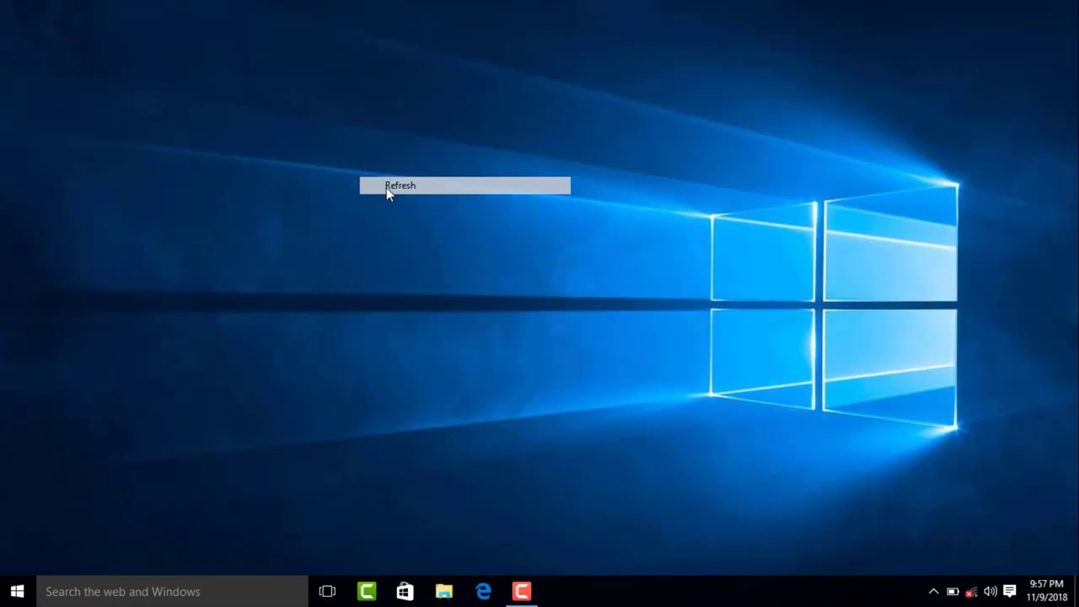
pyautogui.rightClick(17, 591)
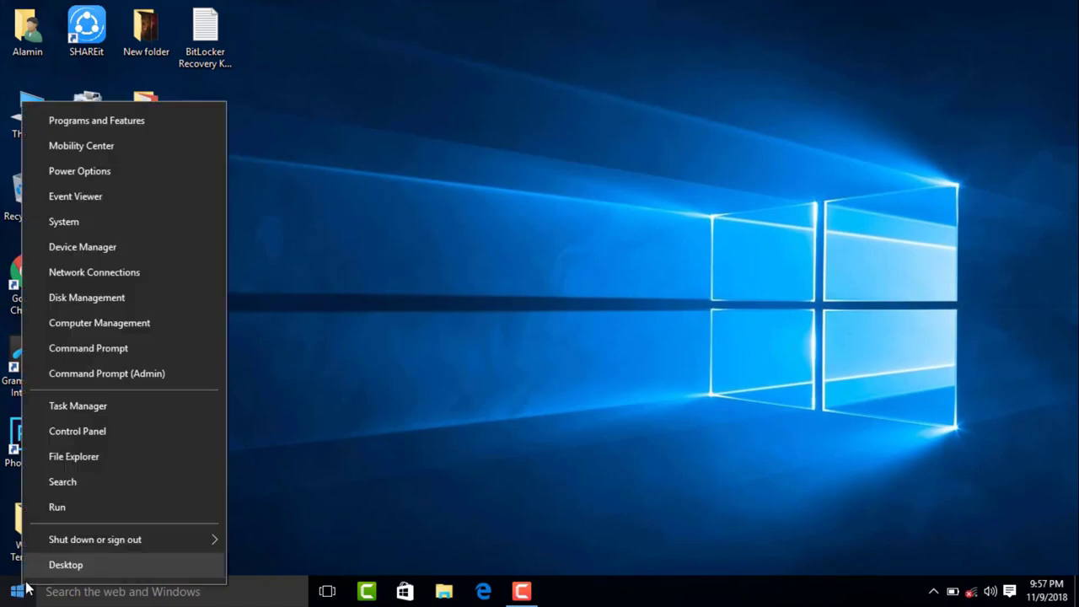